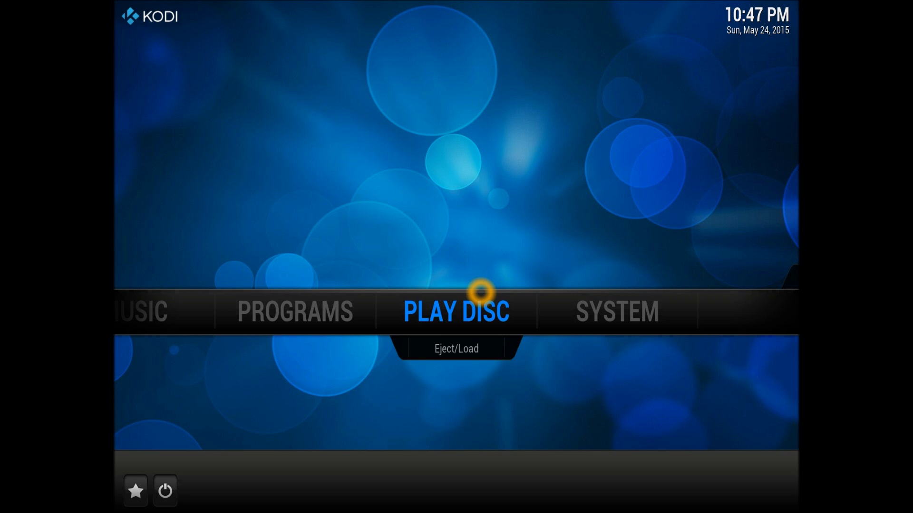
# Step: Move from PLAY DISC to SYSTEM on the home menu so its options, including Settings and File manager, appear
pyautogui.press('Right')
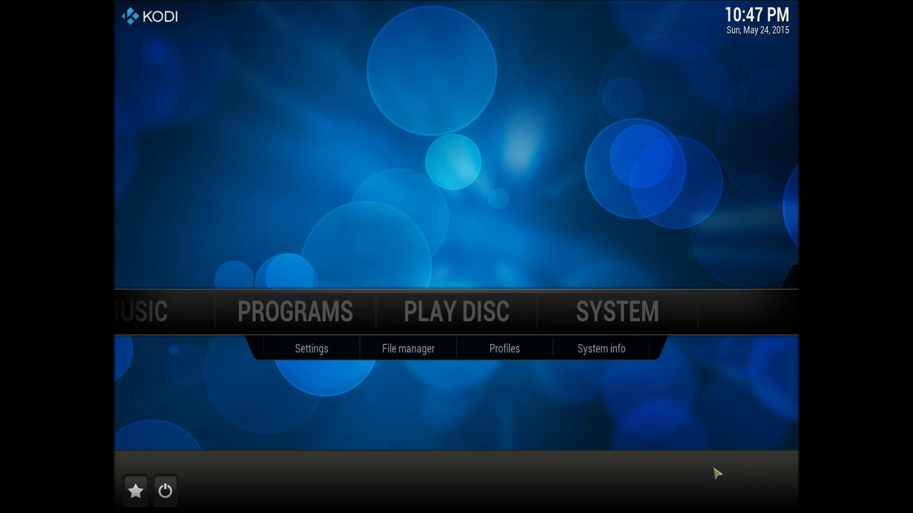
# Step: Open SYSTEM > File manager and bring up the Add source dialog
pyautogui.click(652, 377)
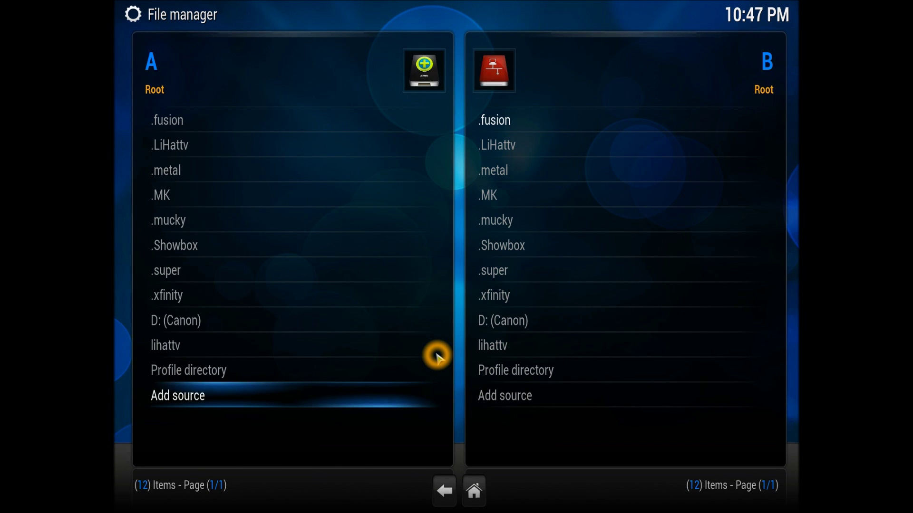
pyautogui.press('Up')
pyautogui.press('Down')
pyautogui.press('Return')
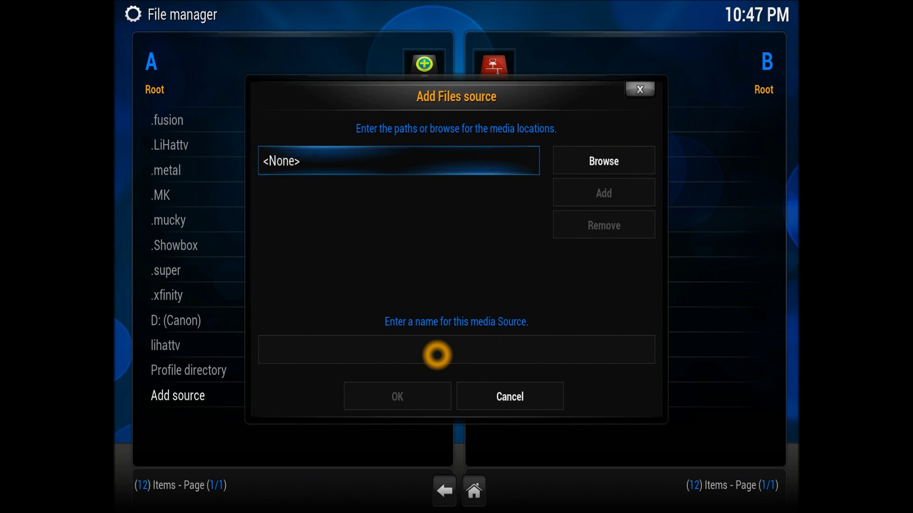
pyautogui.press('Return')
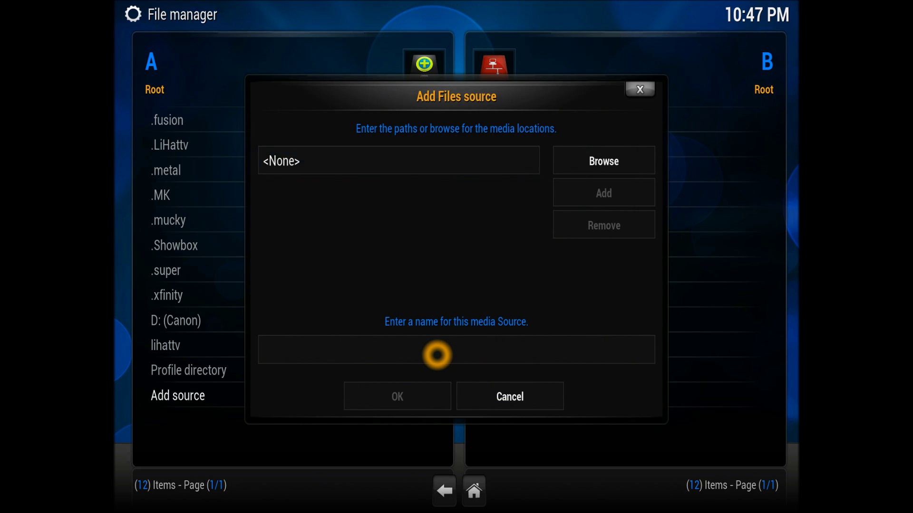
pyautogui.write('ht')
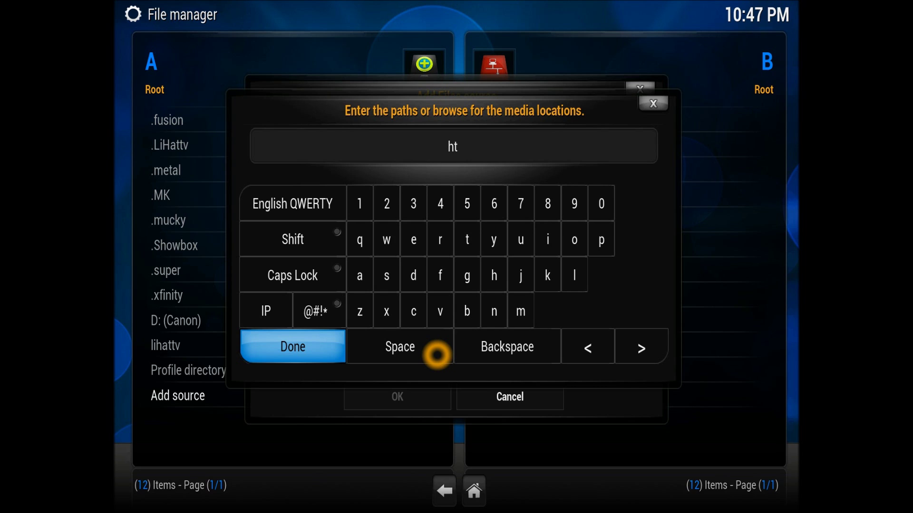
pyautogui.write('tp://')
pyautogui.write('shaw')
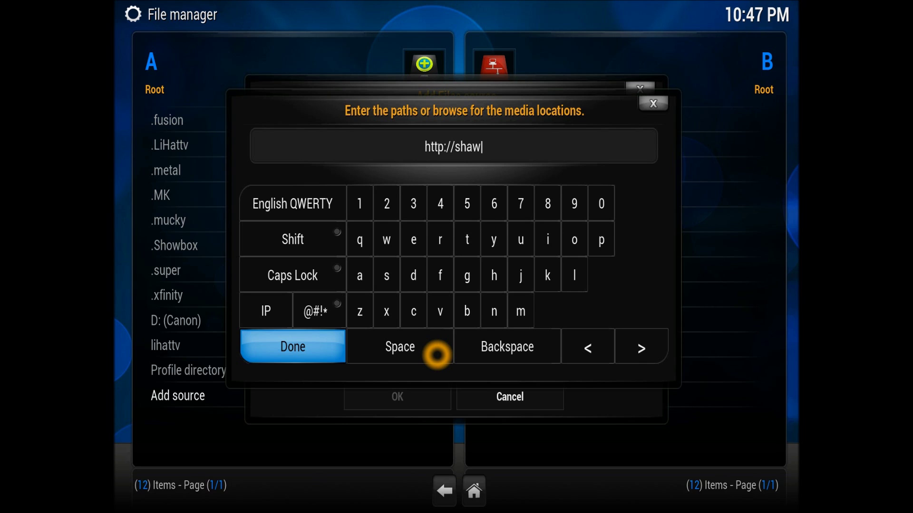
pyautogui.press('BackSpace')
pyautogui.write('d')
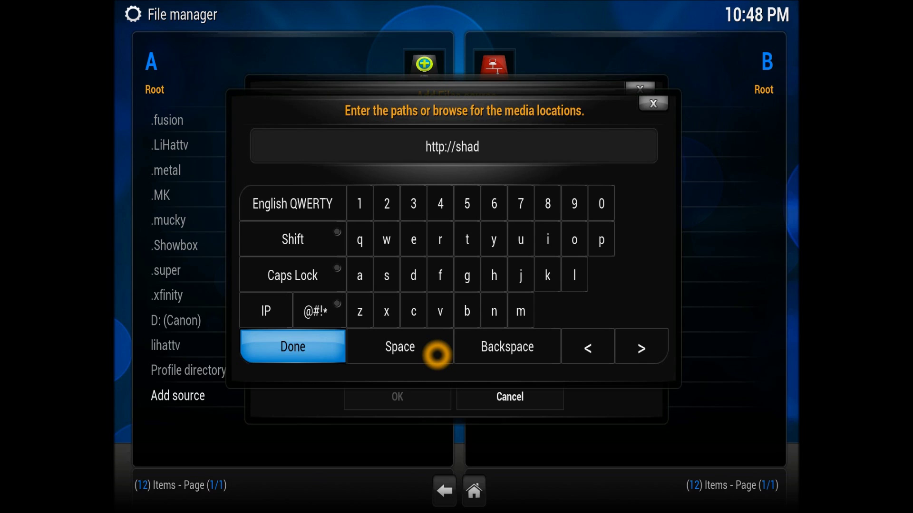
pyautogui.write('ow')
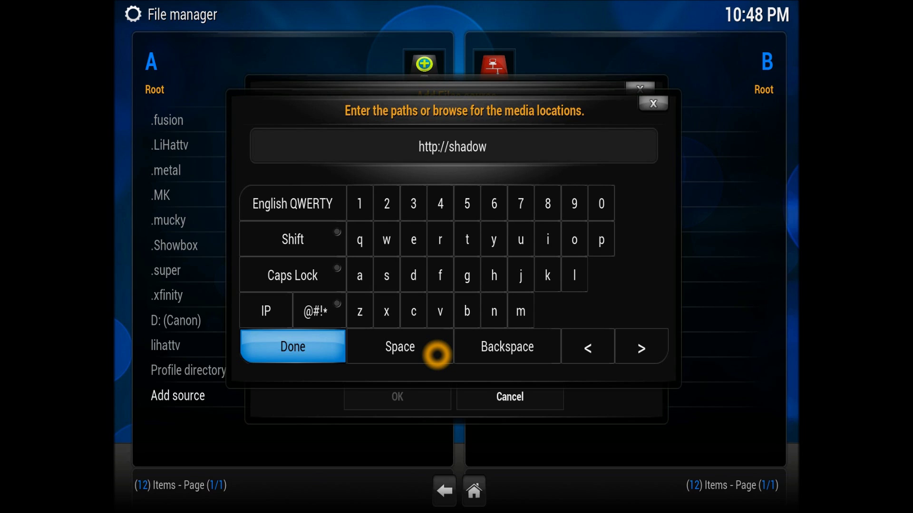
pyautogui.write('crew')
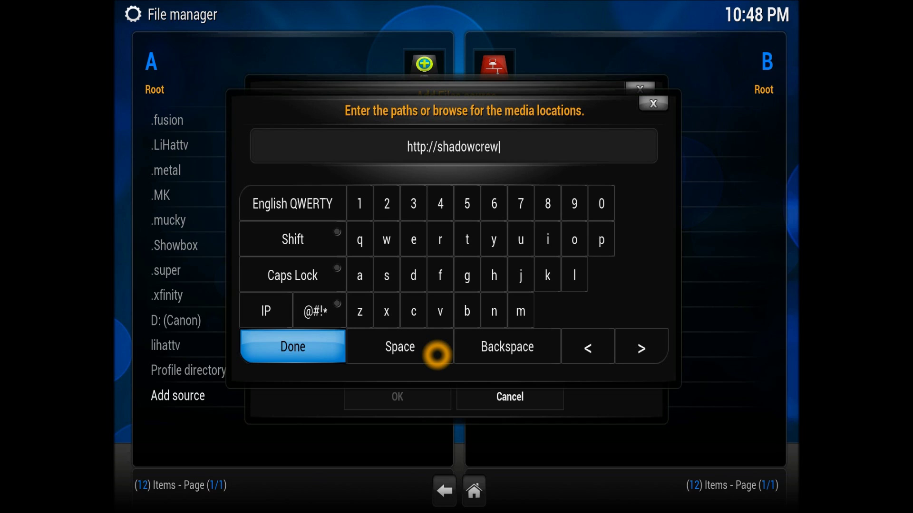
pyautogui.write('.info')
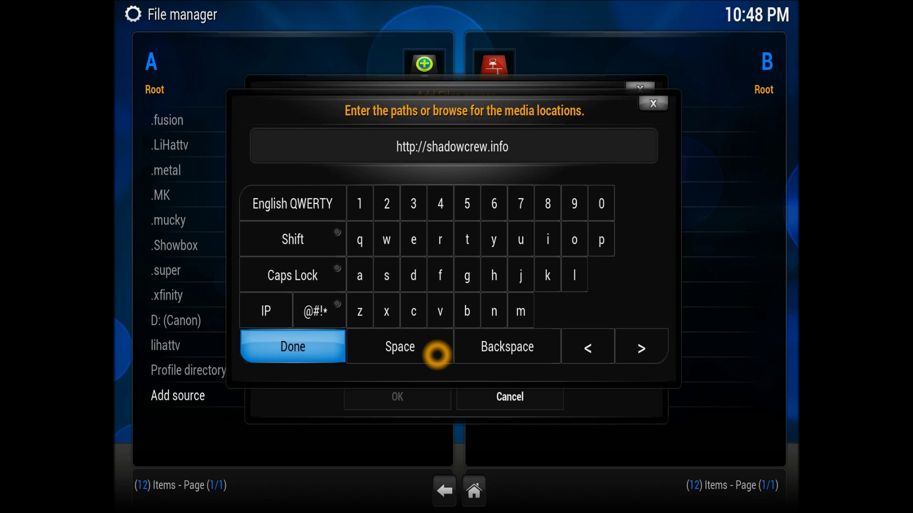
pyautogui.write('/')
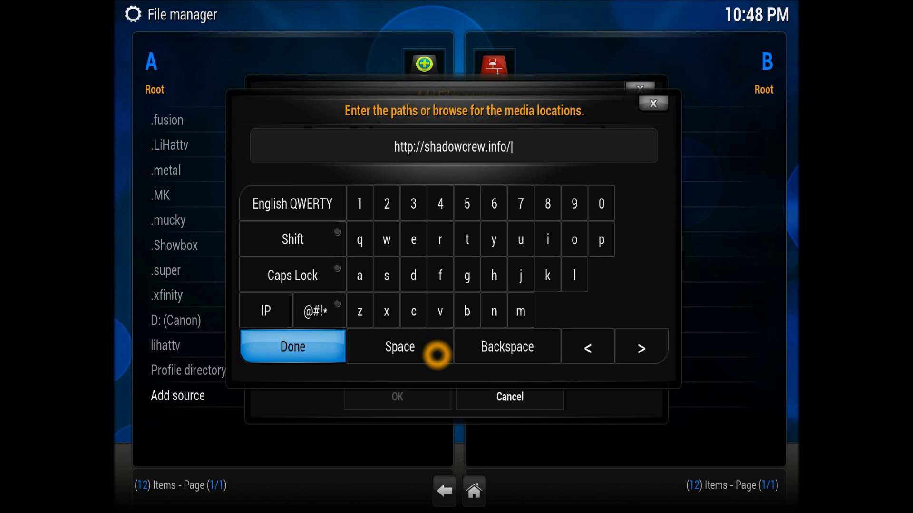
pyautogui.write('shadow')
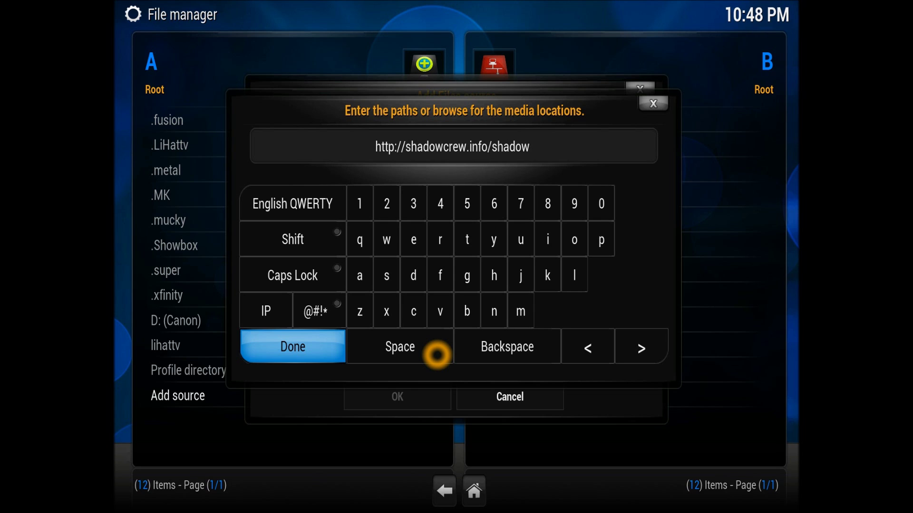
pyautogui.write('s')
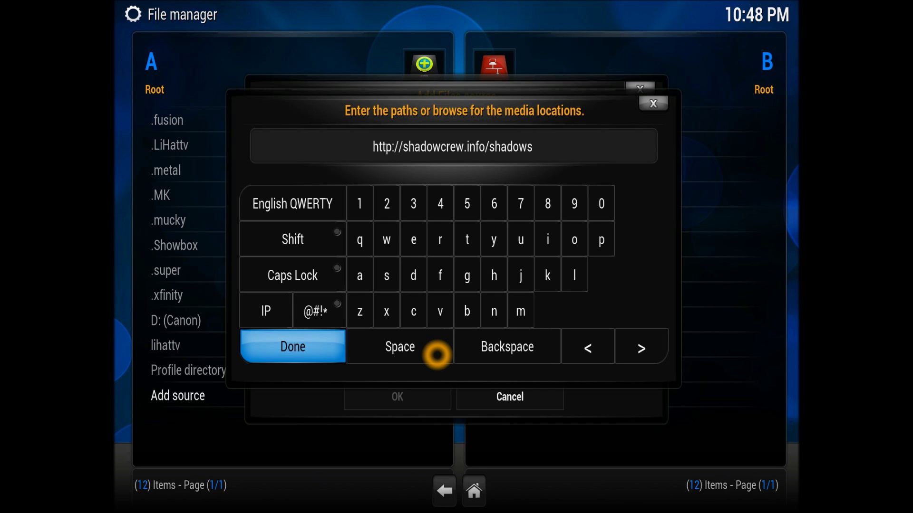
pyautogui.press('Return')
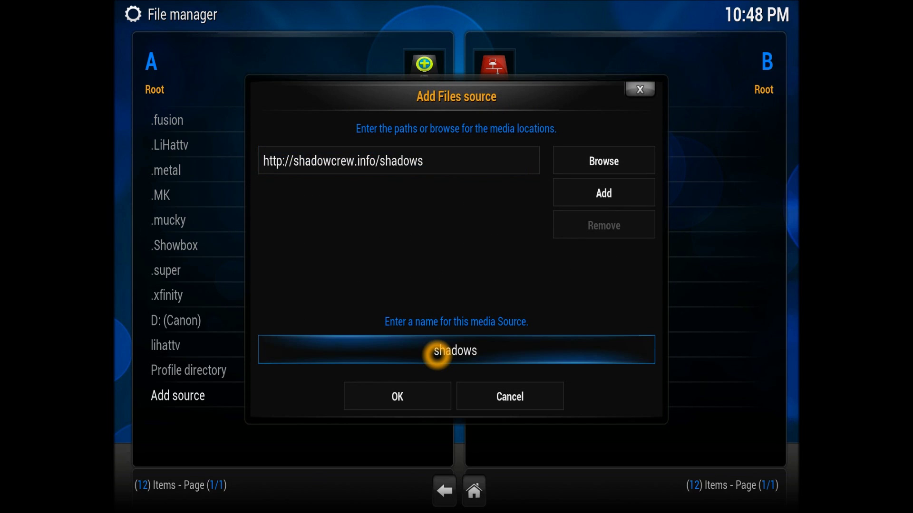
pyautogui.press('Left')
pyautogui.press('Left')
pyautogui.press('Left')
pyautogui.write('.')
pyautogui.press('Down')
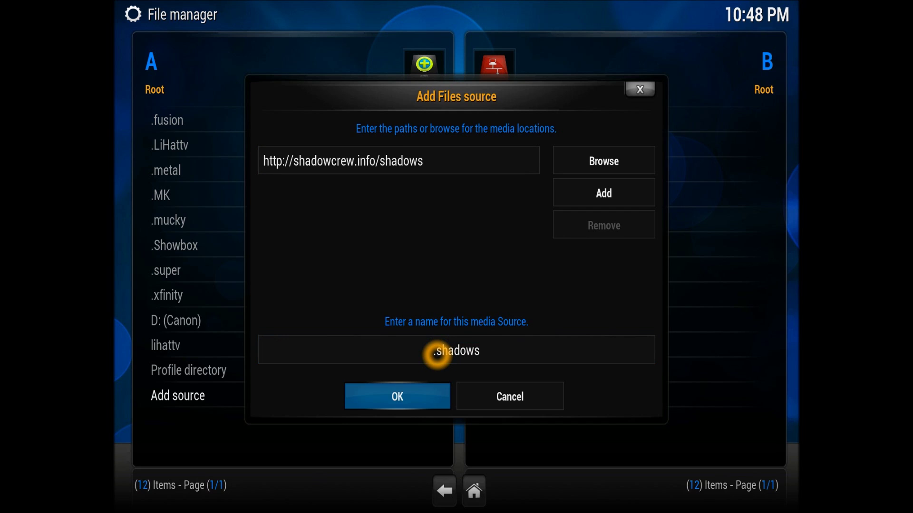
pyautogui.press('Return')
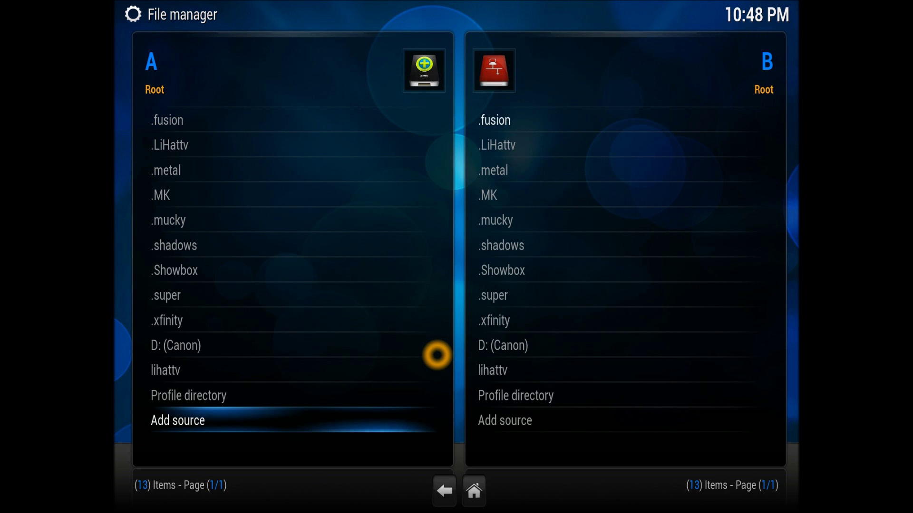
# Step: Leave the file manager and go to Kodi's Settings > Add-ons
pyautogui.press('Escape')
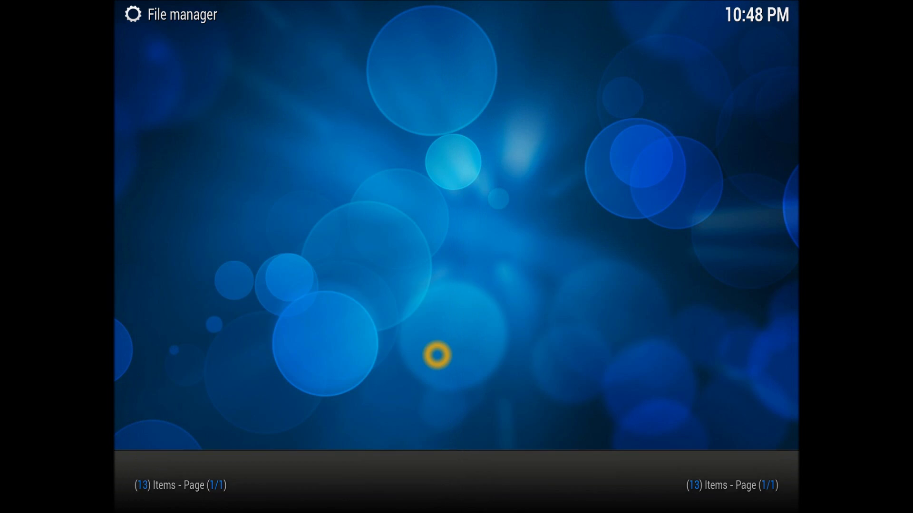
pyautogui.press('Down')
pyautogui.press('Left')
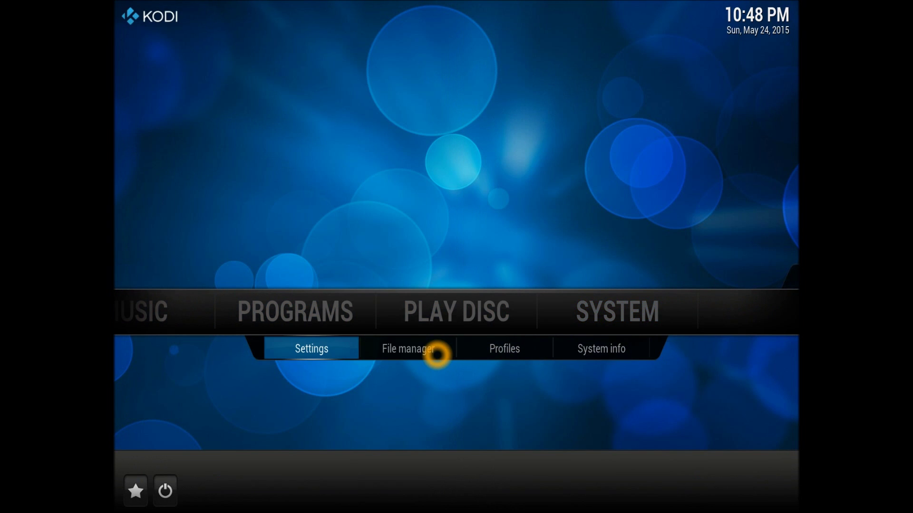
pyautogui.press('Return')
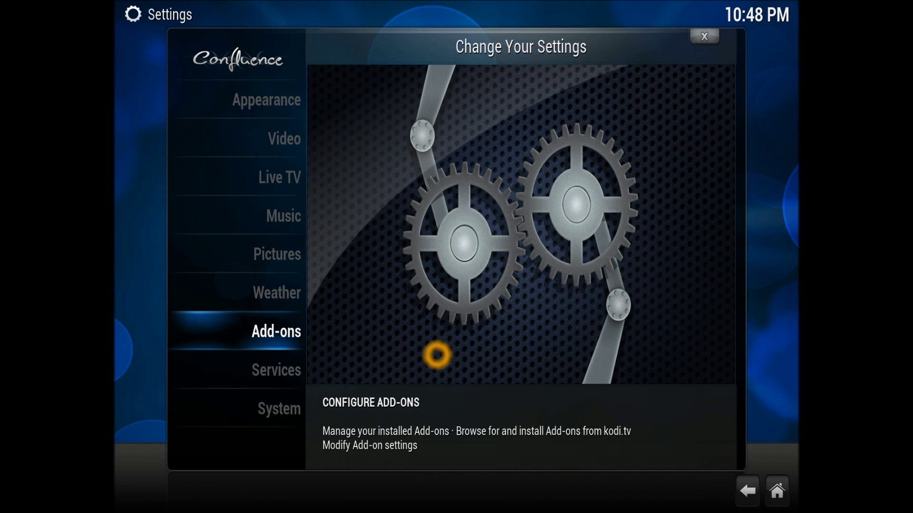
pyautogui.press('Return')
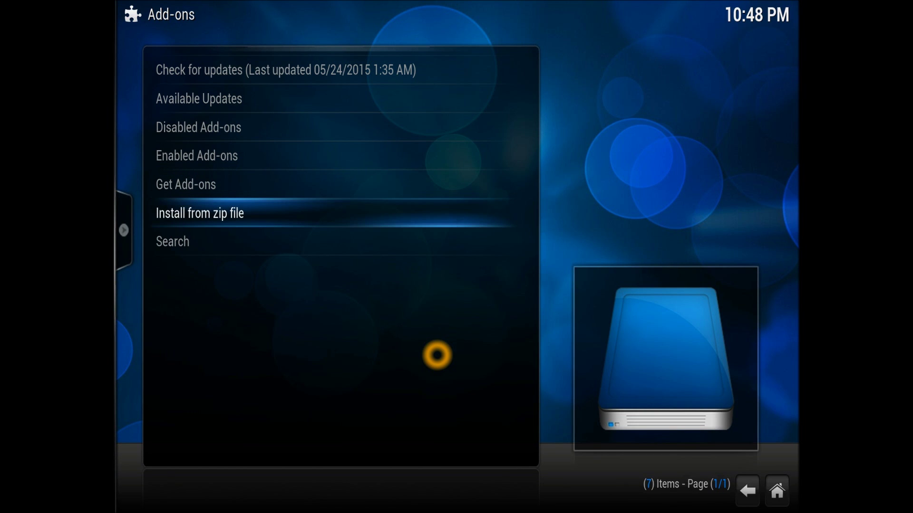
# Step: Install repository.shadowcrew.zip from the .shadows source until ShadowCrew shows 'Add-on enabled'
pyautogui.press('Return')
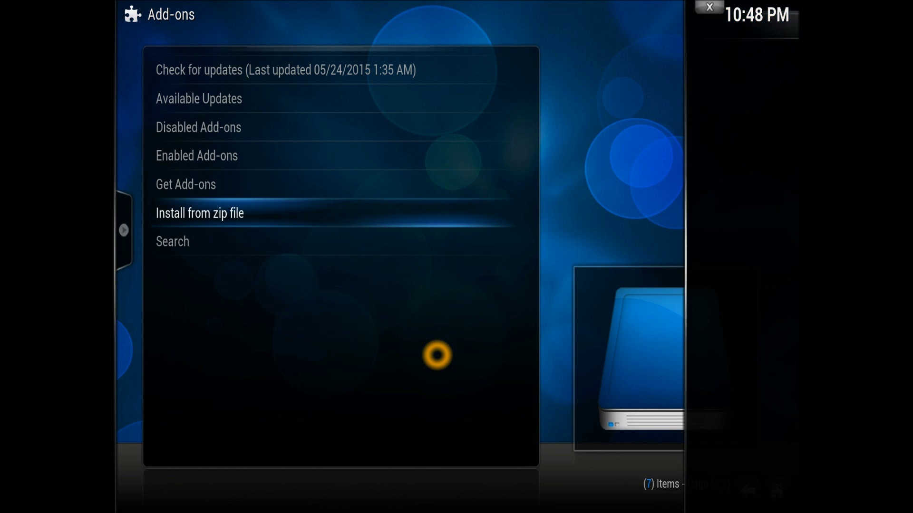
pyautogui.press('Down')
pyautogui.press('Down')
pyautogui.press('Down')
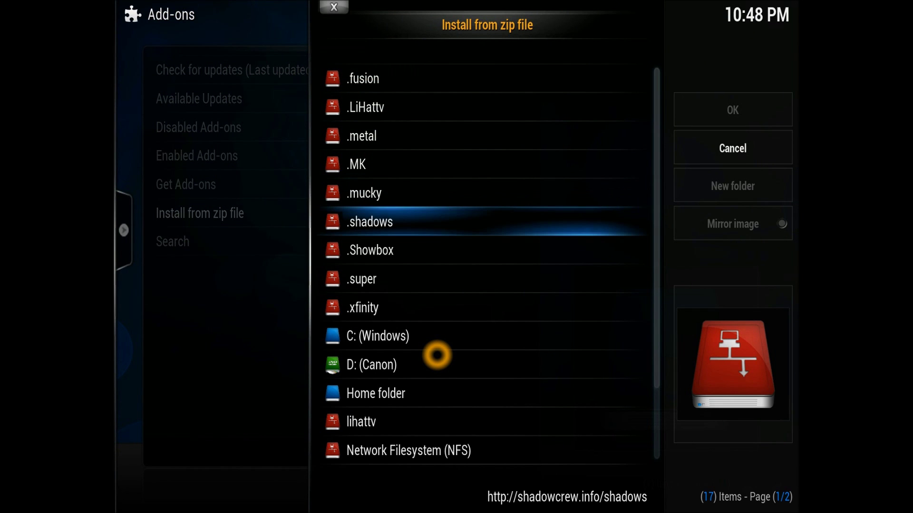
pyautogui.press('Return')
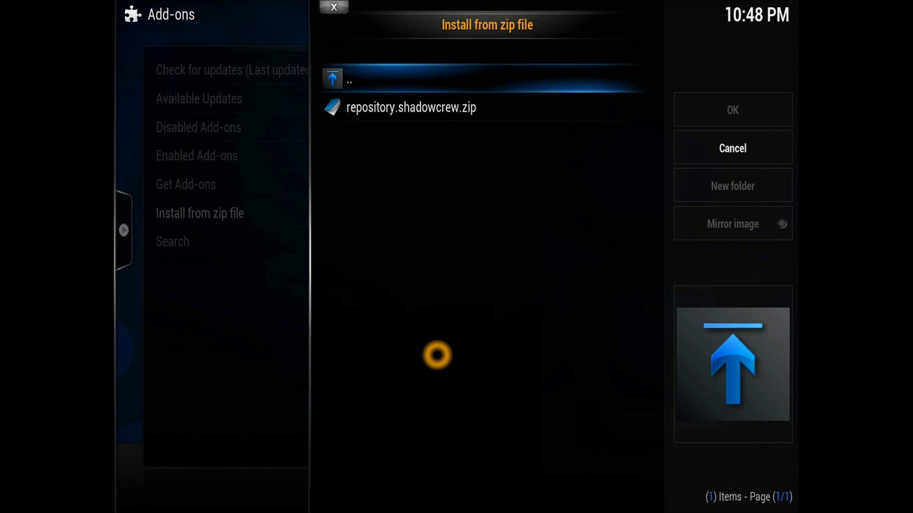
pyautogui.press('Down')
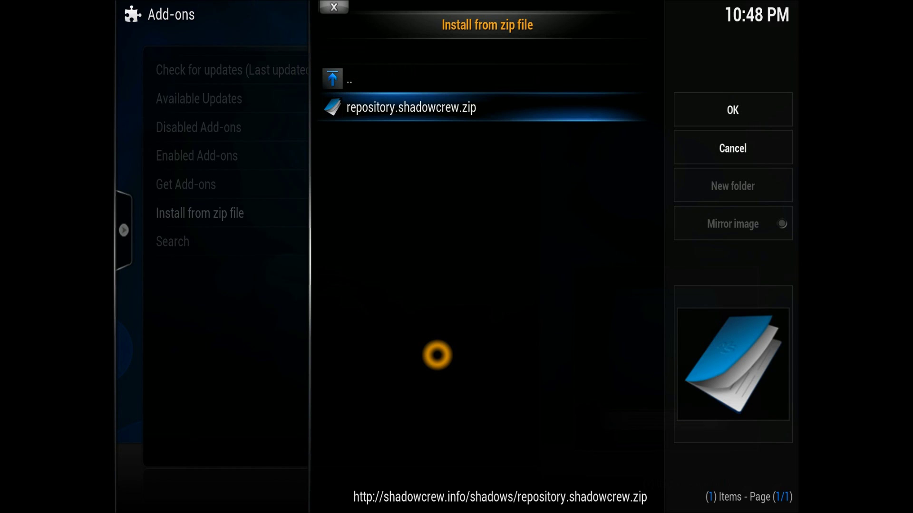
pyautogui.press('Return')
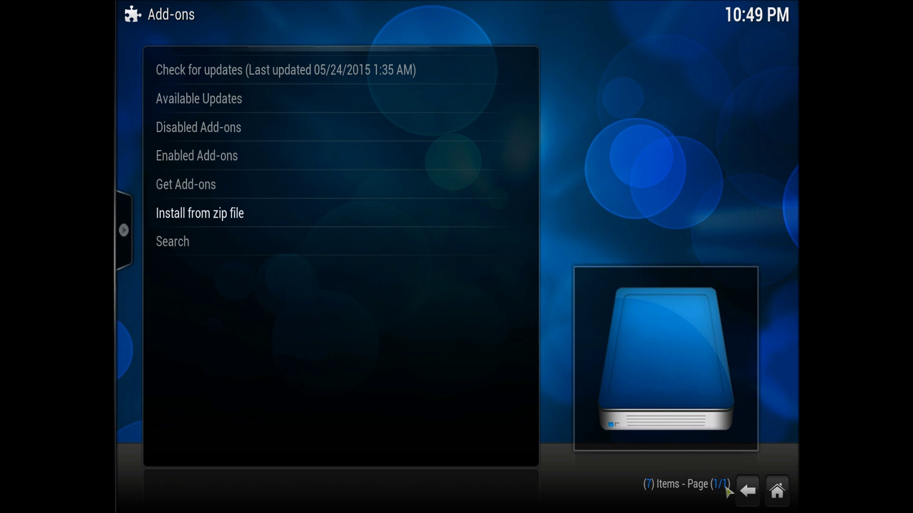
pyautogui.click(682, 488)
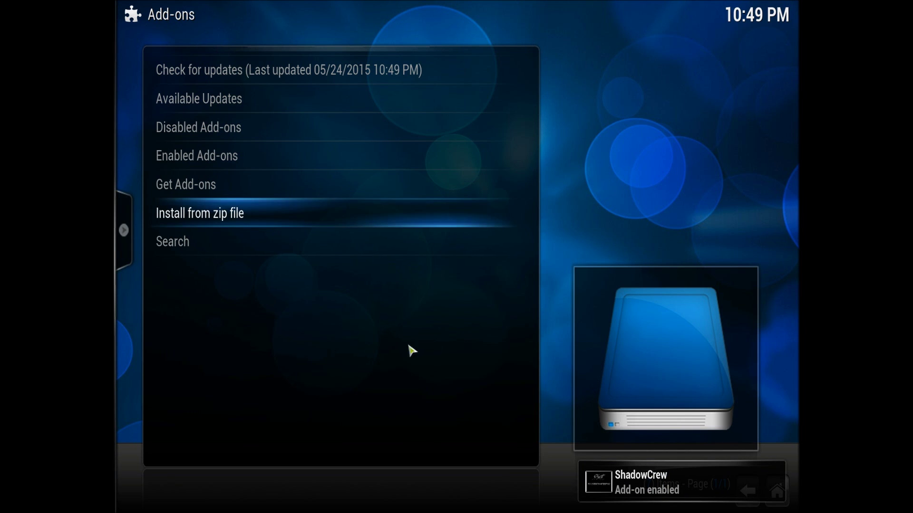
pyautogui.click(317, 254)
# Step: Open Get Add-ons and browse into the ShadowCrew repository's Video Add-ons category
pyautogui.press('Up')
pyautogui.press('Up')
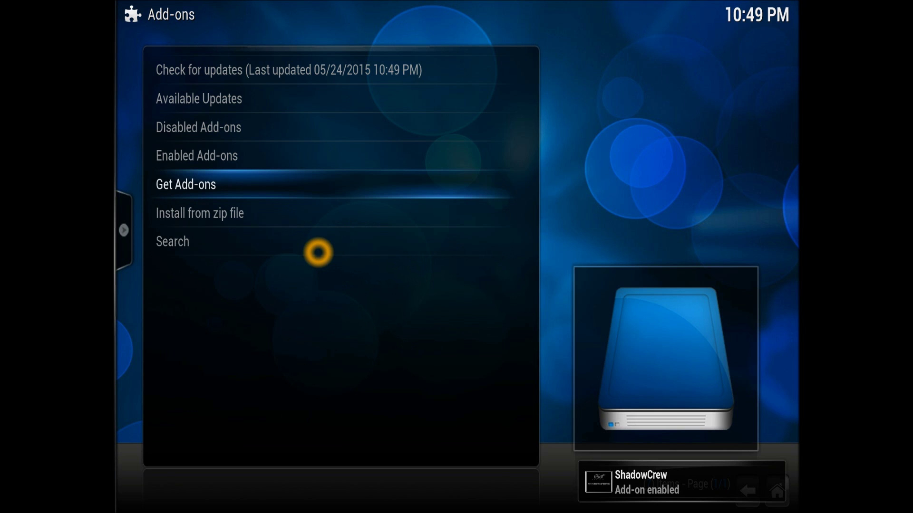
pyautogui.press('Return')
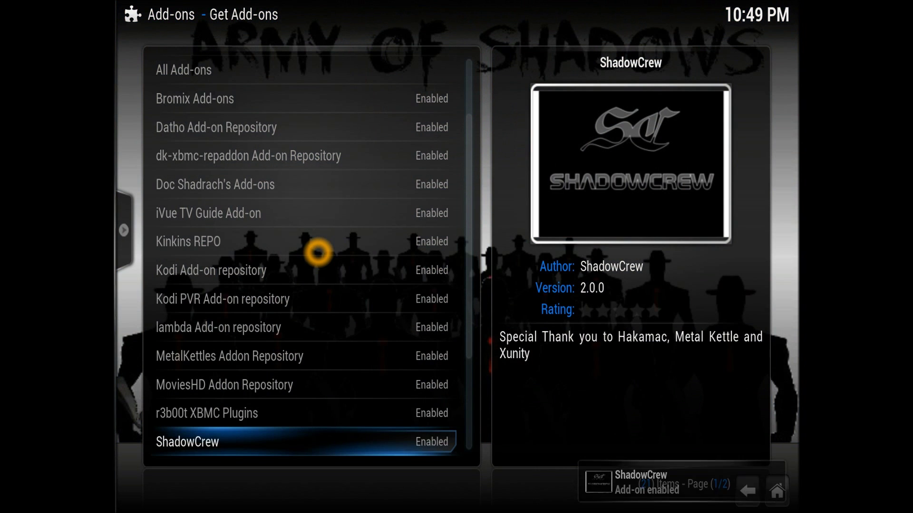
pyautogui.press('Down')
pyautogui.press('Up')
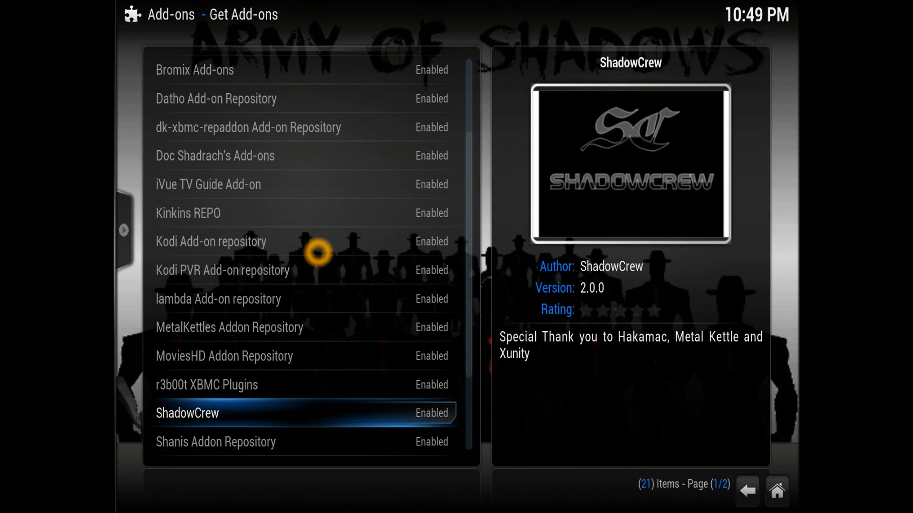
pyautogui.press('Return')
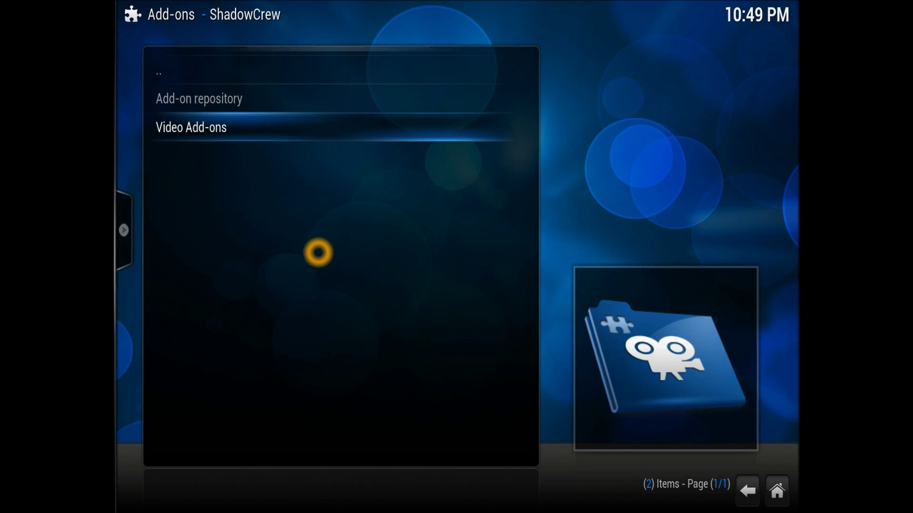
pyautogui.press('Return')
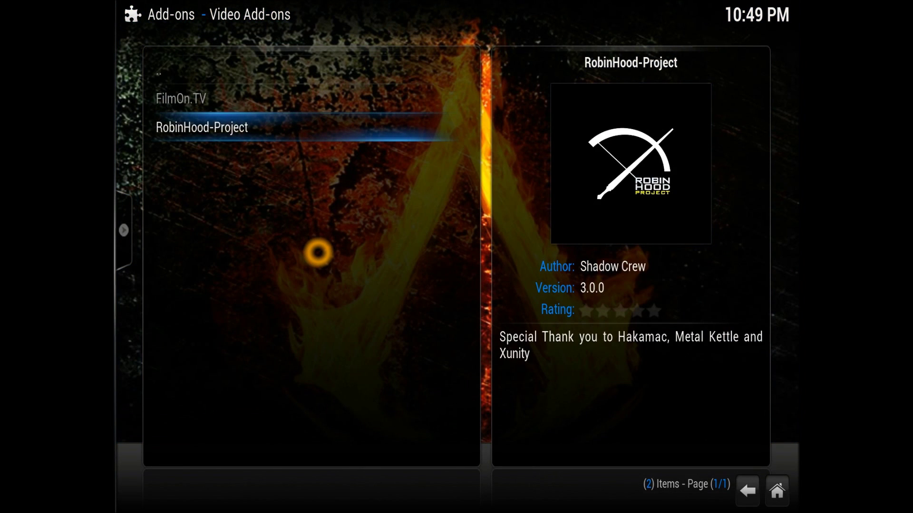
# Step: Select RobinHood-Project, looking briefly at FilmOn.TV, and install version 3.0.0
pyautogui.press('Up')
pyautogui.press('Down')
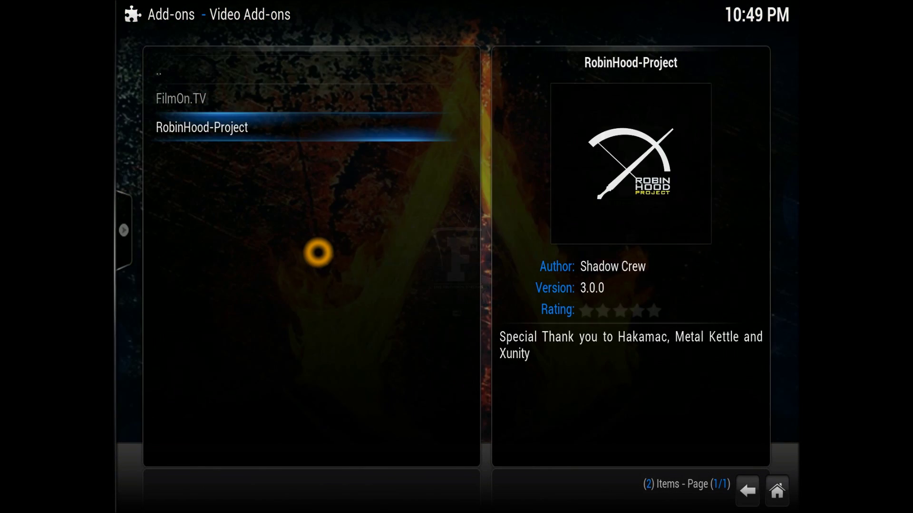
pyautogui.press('Up')
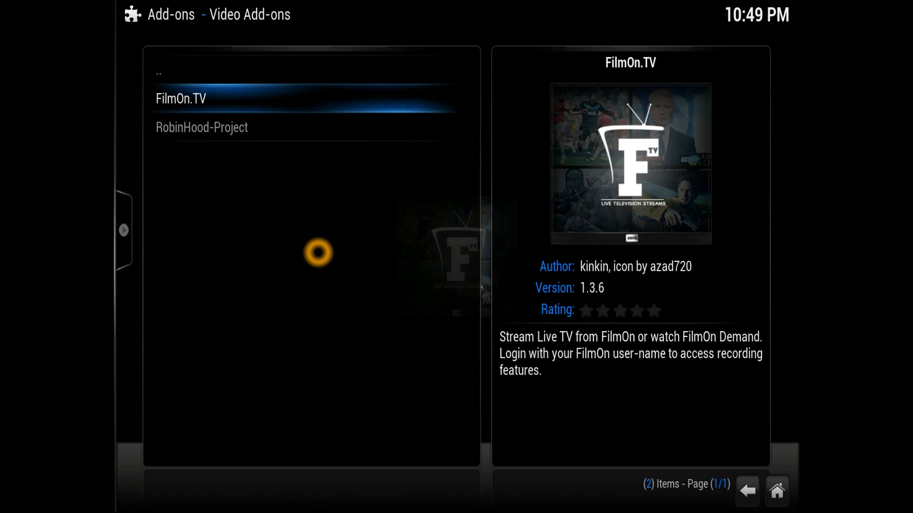
pyautogui.press('Down')
pyautogui.press('Up')
pyautogui.press('Down')
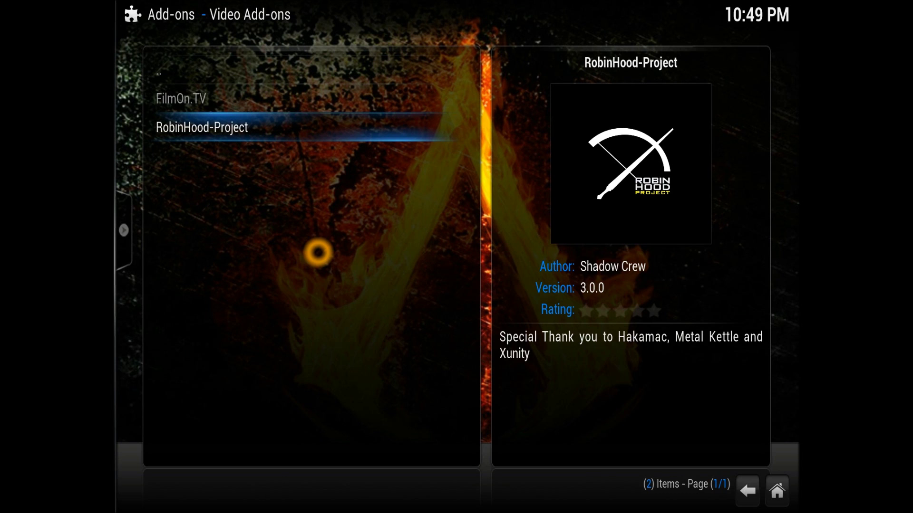
pyautogui.press('Return')
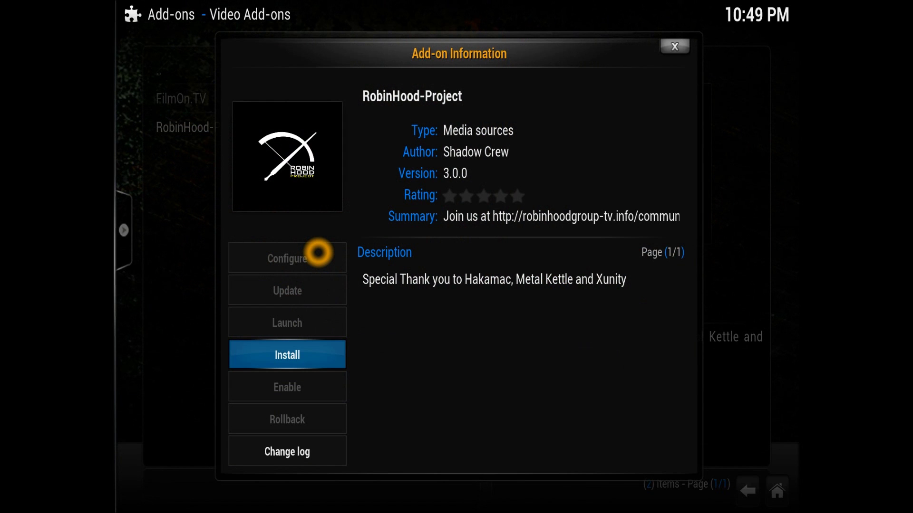
pyautogui.press('Down')
pyautogui.press('Return')
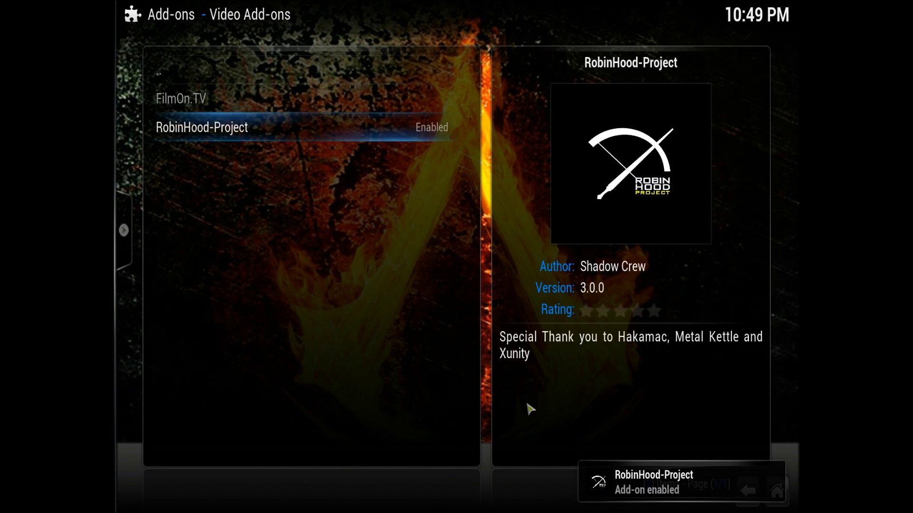
pyautogui.click(639, 482)
# Step: Go back home and highlight RobinHood-Project under the Videos add-ons
pyautogui.press('BackSpace')
pyautogui.press('BackSpace')
pyautogui.press('BackSpace')
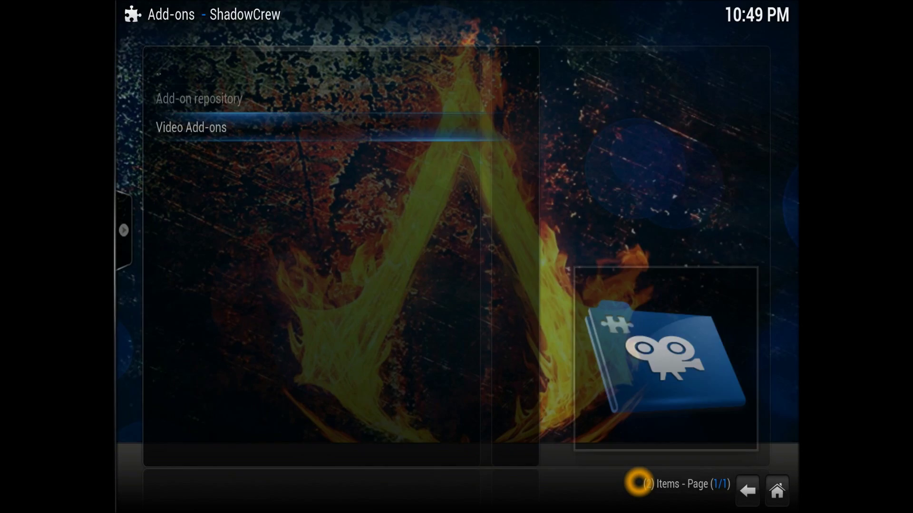
pyautogui.press('Left')
pyautogui.press('Left')
pyautogui.press('Left')
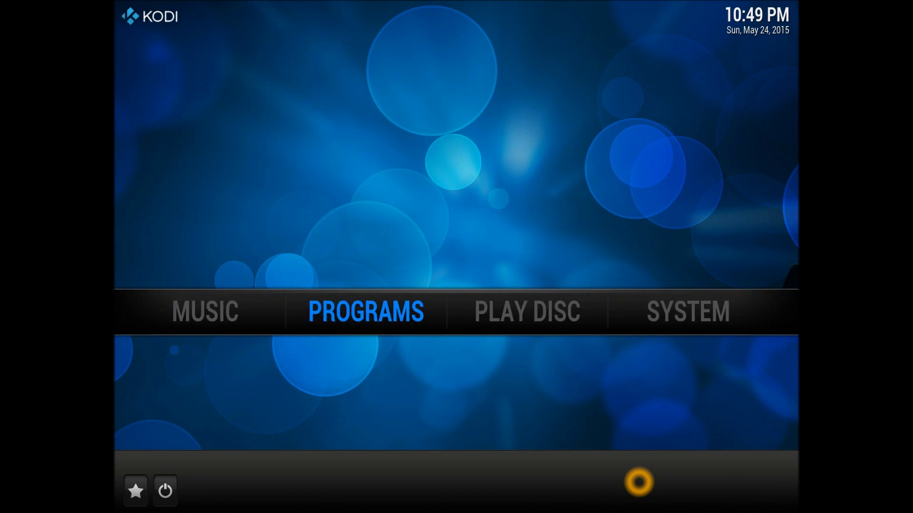
pyautogui.press('Down')
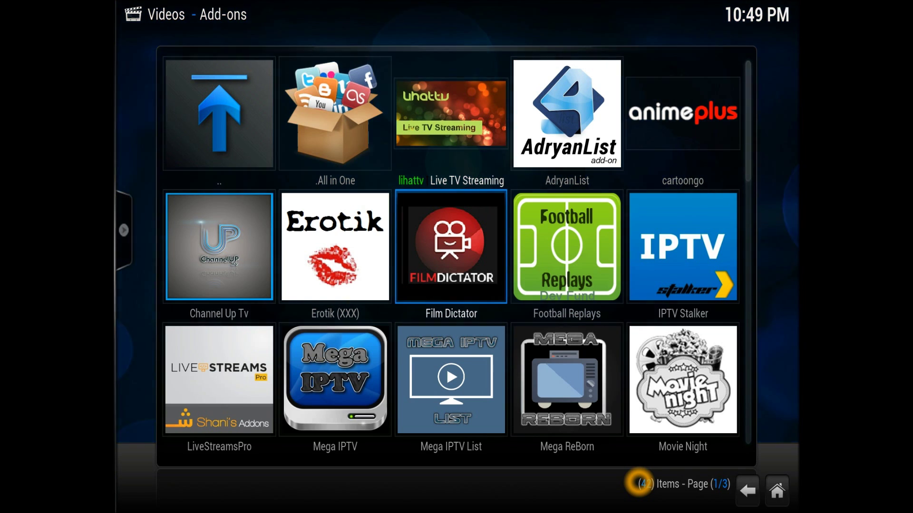
pyautogui.press('Down')
pyautogui.press('Down')
pyautogui.press('Down')
pyautogui.press('Down')
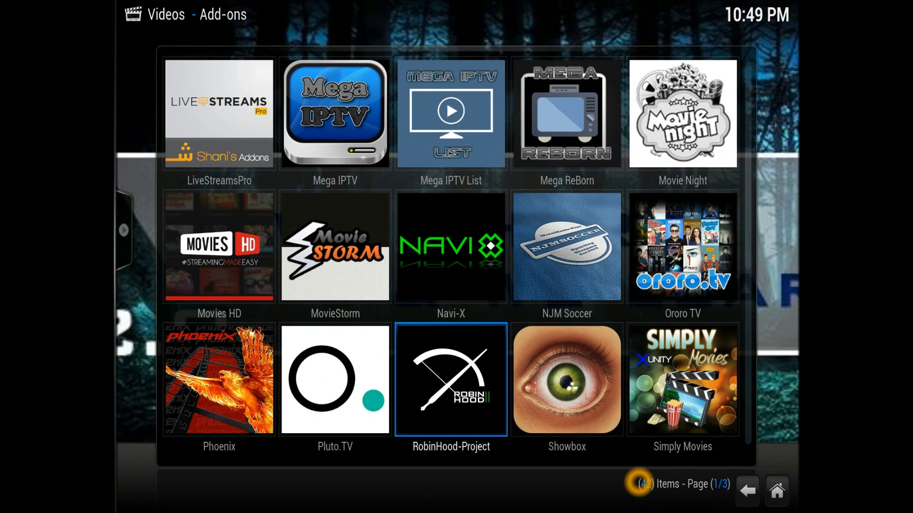
# Step: Open RobinHood-Project's Add-on settings from its context menu, close them, and launch the add-on
pyautogui.press('c')
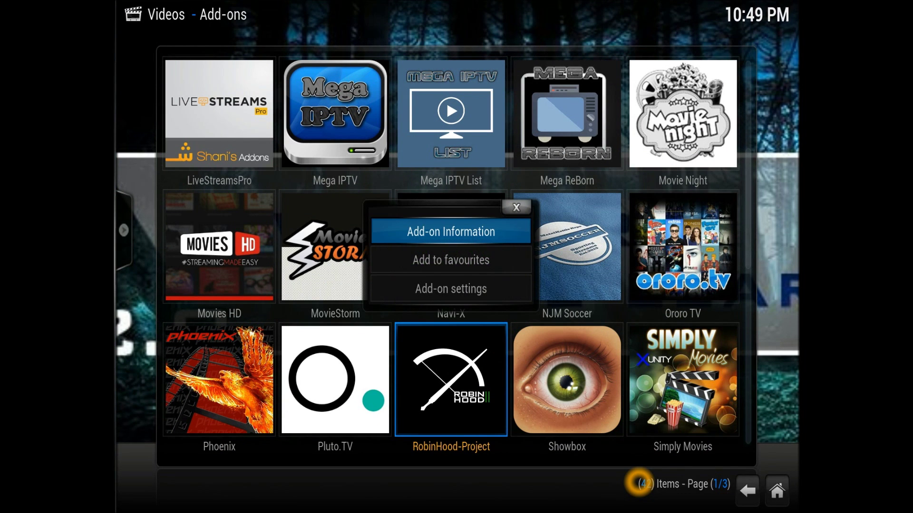
pyautogui.press('Down')
pyautogui.press('Down')
pyautogui.press('Return')
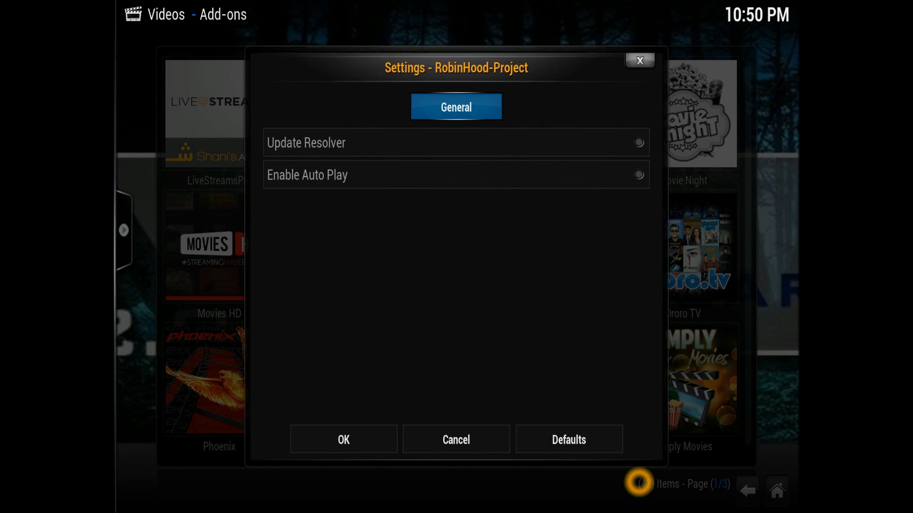
pyautogui.press('Escape')
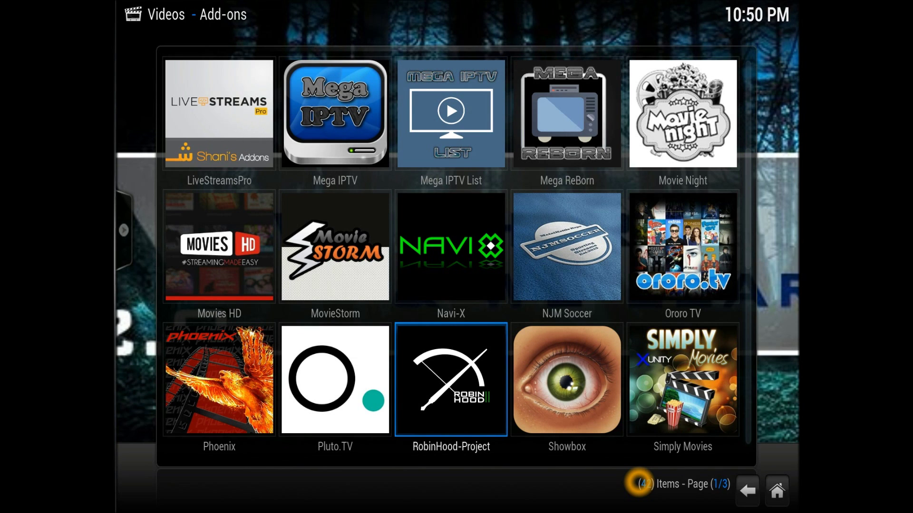
pyautogui.press('Return')
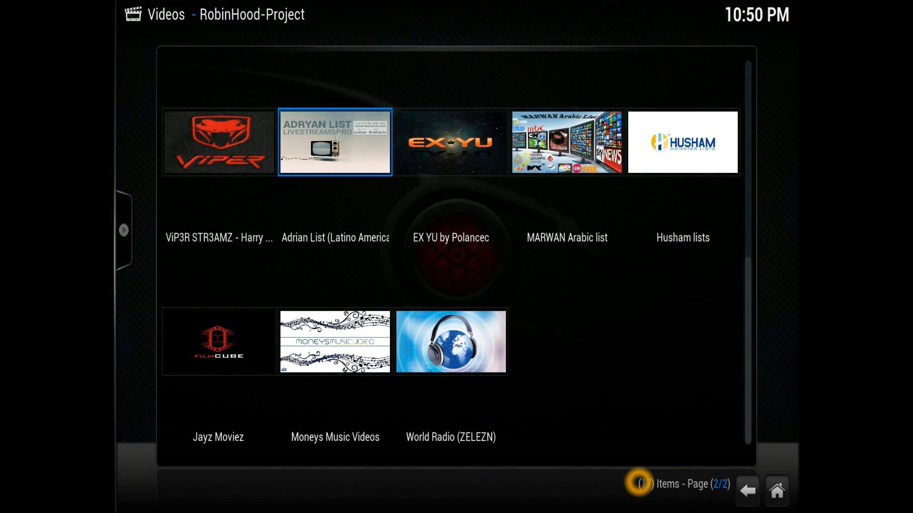
# Step: Browse the tiles from Search through Kybo Lists, Teddy BadBoy List, EX YU and Jayz Moviez, ending back at Search
pyautogui.press('Up')
pyautogui.press('Home')
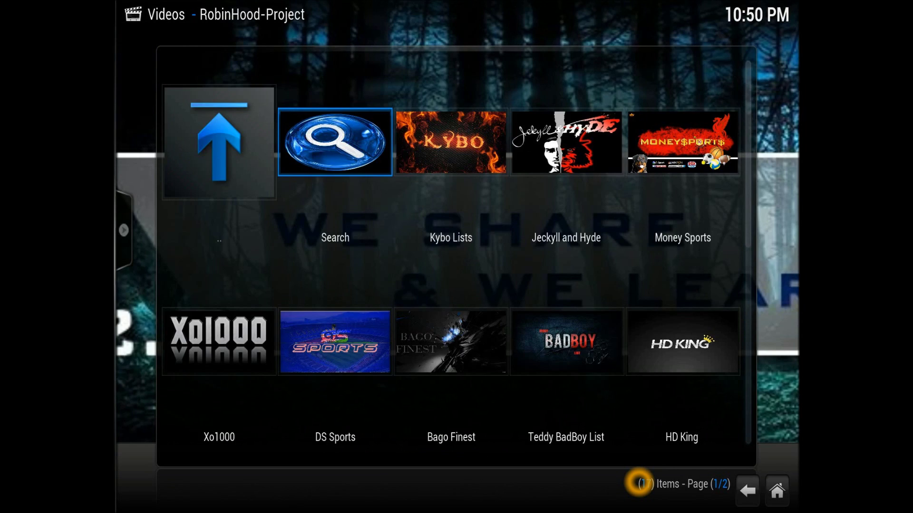
pyautogui.press('End')
pyautogui.press('Left')
pyautogui.press('Up')
pyautogui.press('Up')
pyautogui.press('Up')
pyautogui.press('Right')
pyautogui.press('Right')
pyautogui.press('Down')
pyautogui.press('Down')
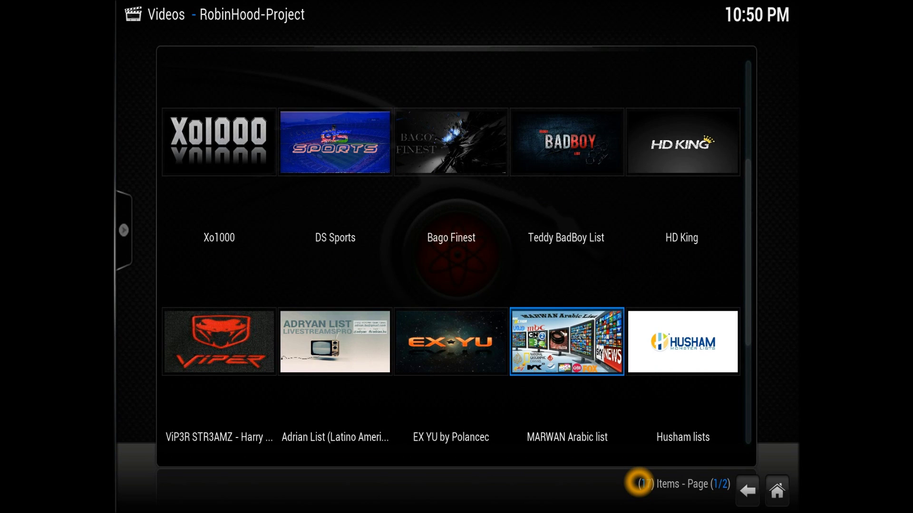
pyautogui.press('Left')
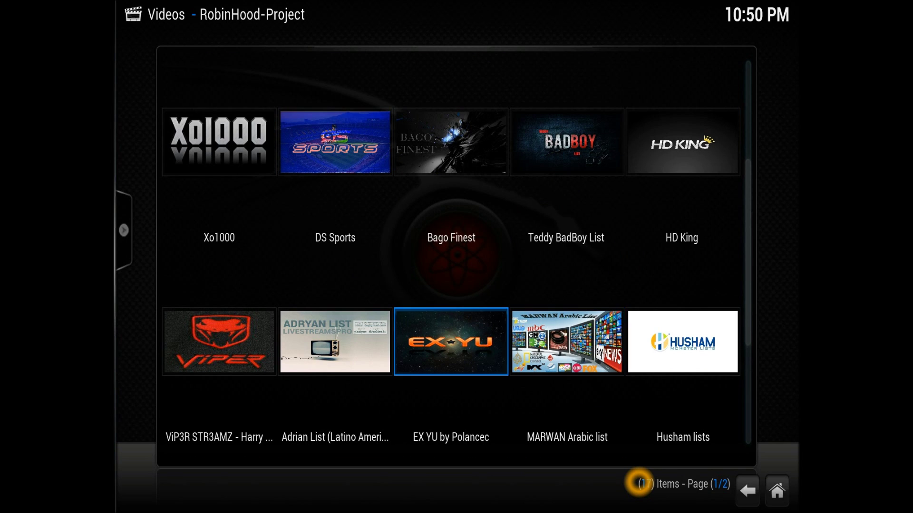
pyautogui.press('Left')
pyautogui.press('Left')
pyautogui.press('Down')
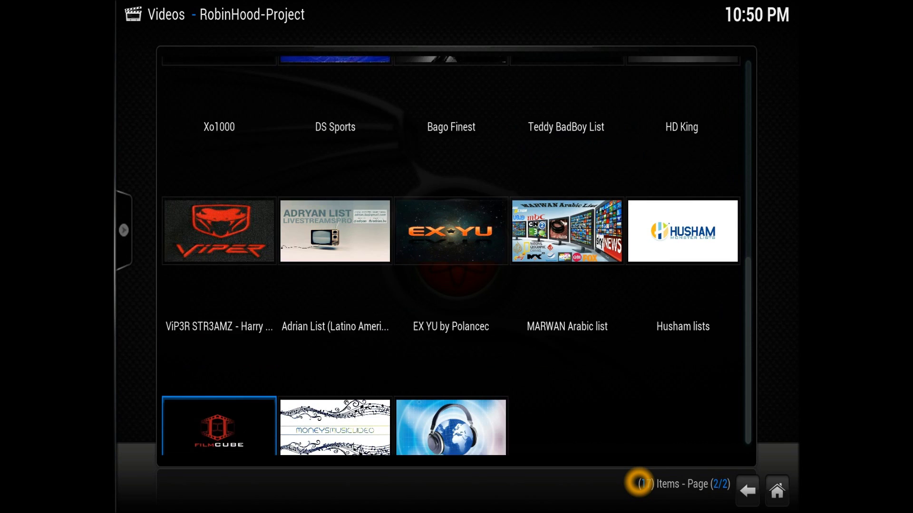
pyautogui.press('Right')
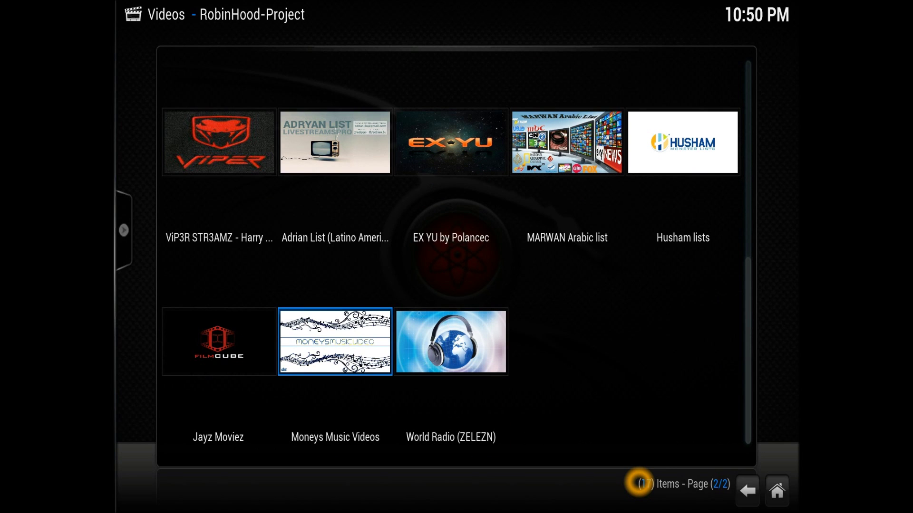
pyautogui.press('Up')
pyautogui.press('Up')
pyautogui.press('Up')
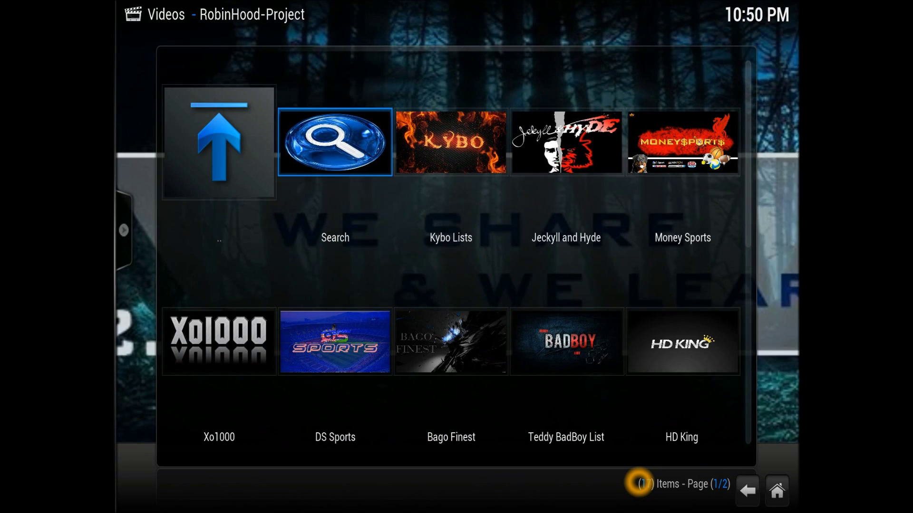